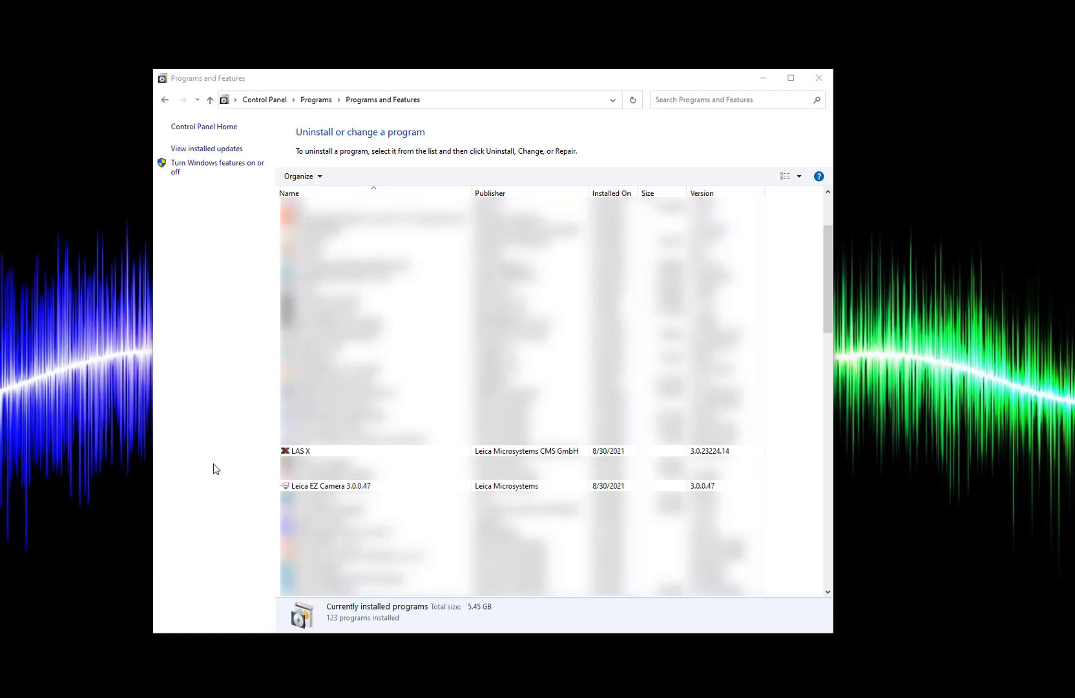
Step: Uninstall the old LAS X 3.0 entry from Programs and Features
click(314, 452)
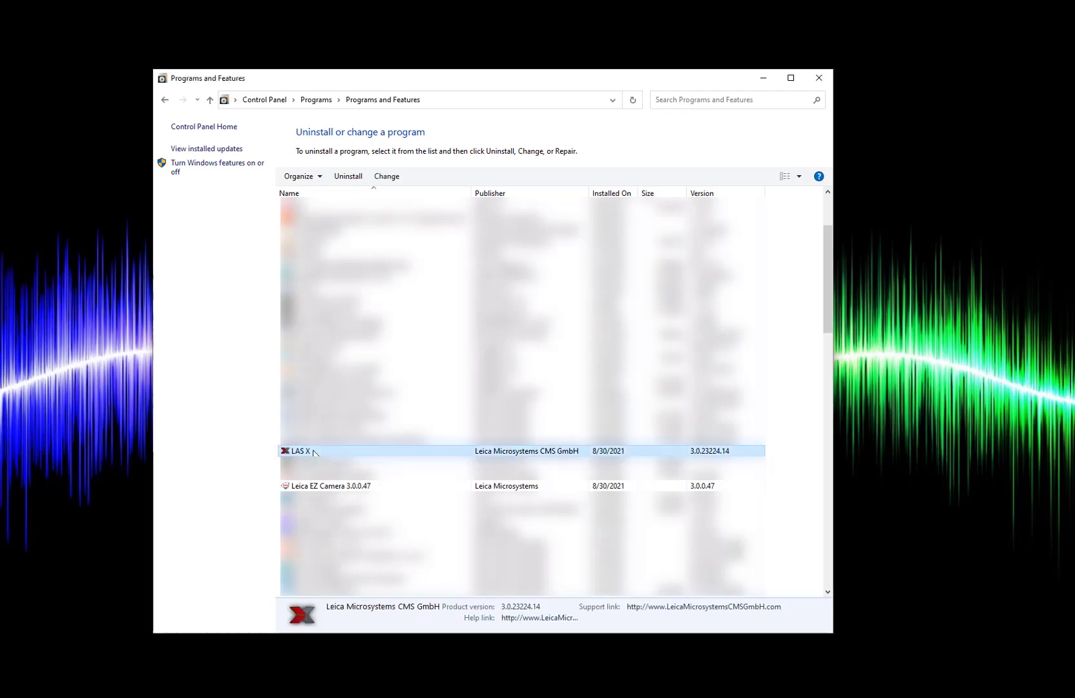
click(347, 181)
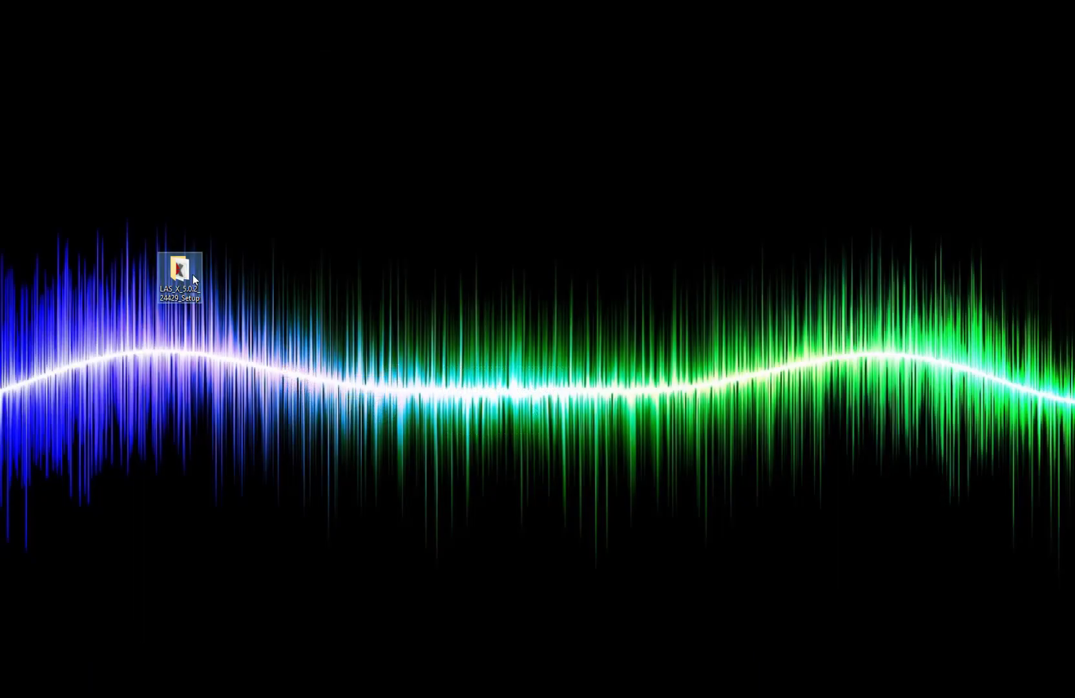
Step: Open the LAS_X_5.0.2_24429_Setup folder and run Setup.exe as administrator
double_click(192, 277)
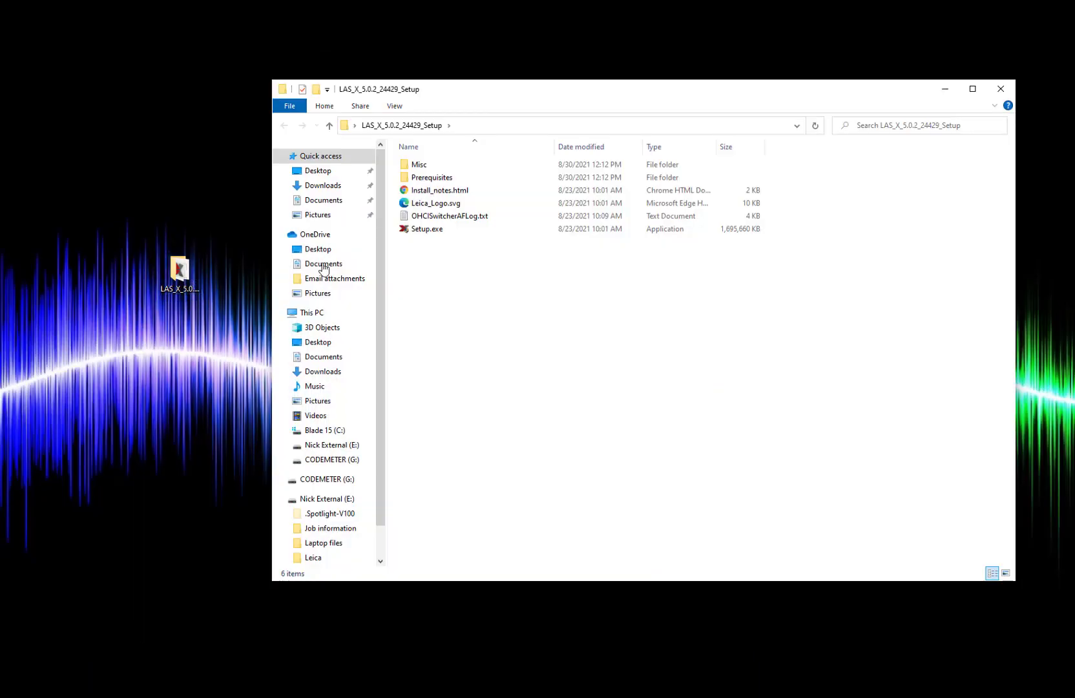
right_click(450, 233)
right_click(423, 230)
click(459, 251)
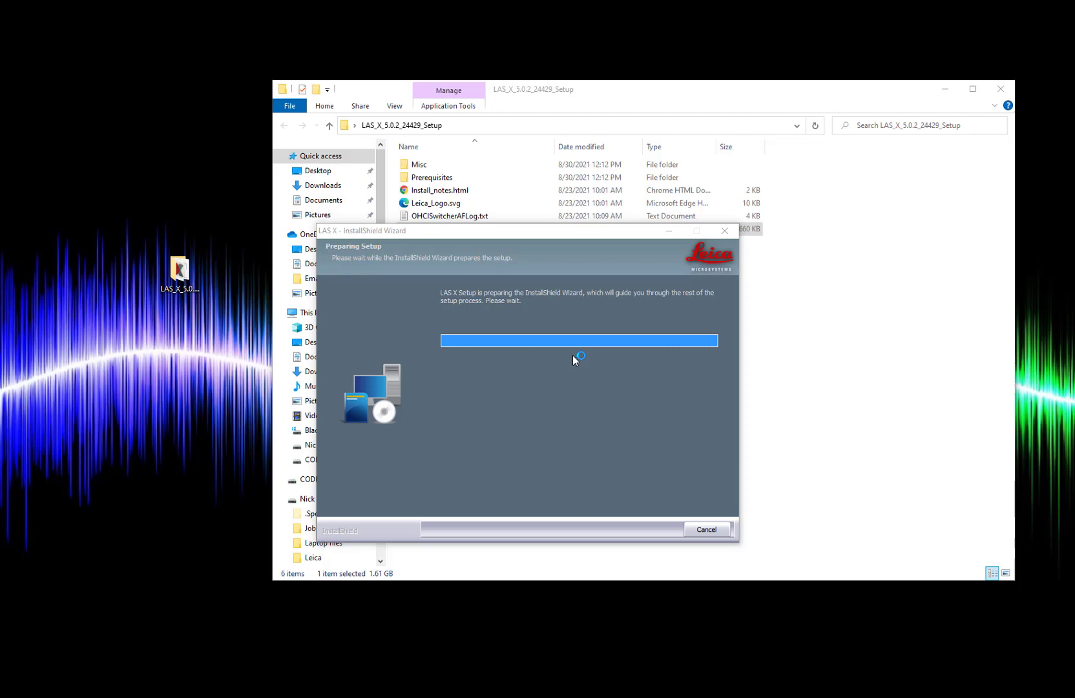
Step: Accept the licence agreement and continue with 'camera drivers only' left unchecked
click(567, 530)
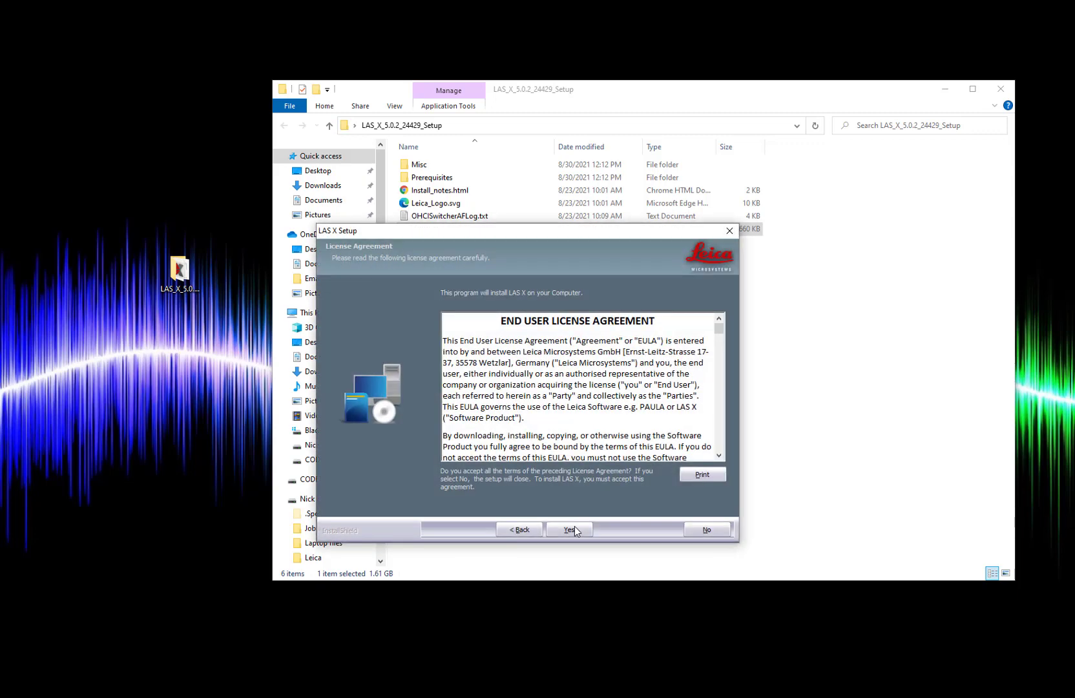
click(569, 529)
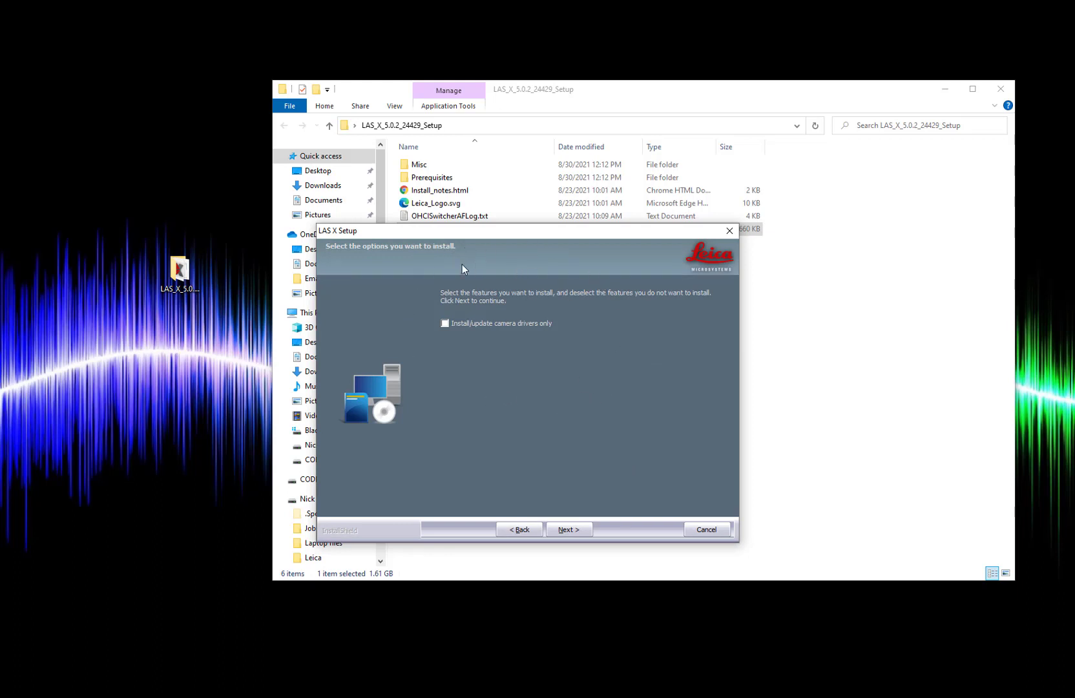
click(579, 535)
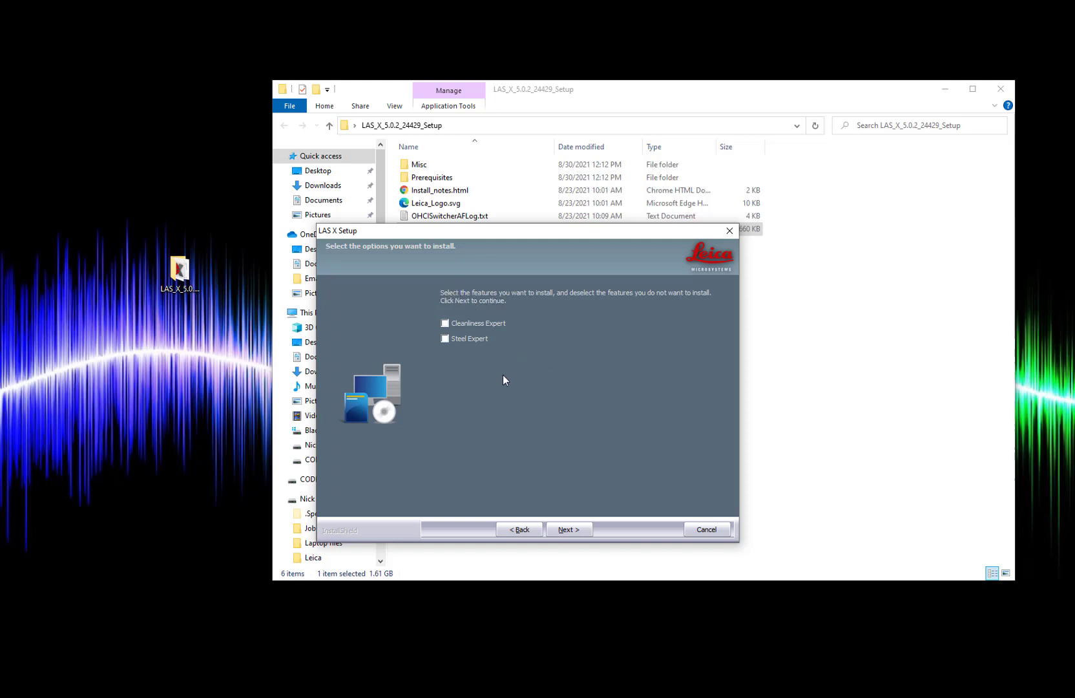
Step: Skip Cleanliness and Steel Expert, keep Remote Analytics and Leica Updater, and skip firmware updates
click(565, 530)
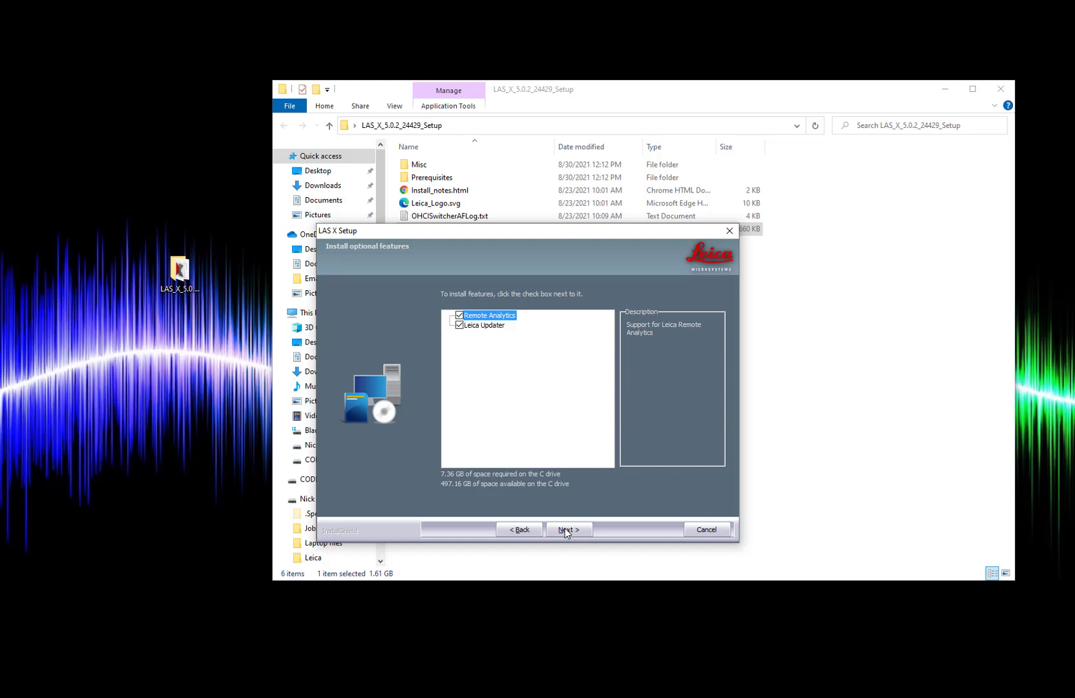
click(565, 527)
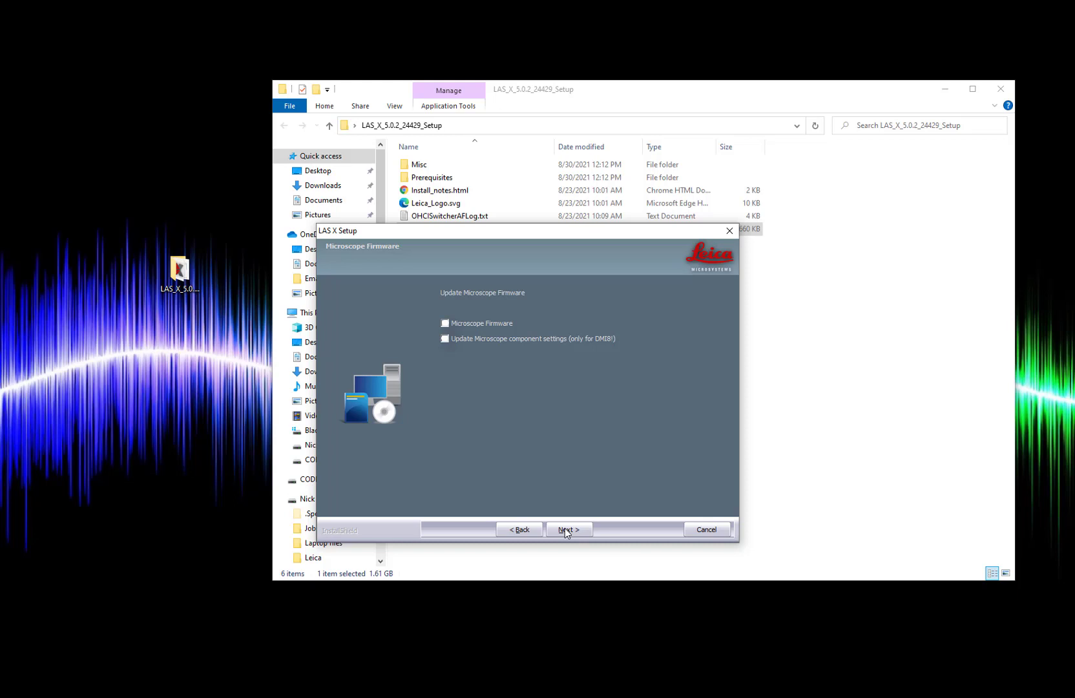
click(566, 529)
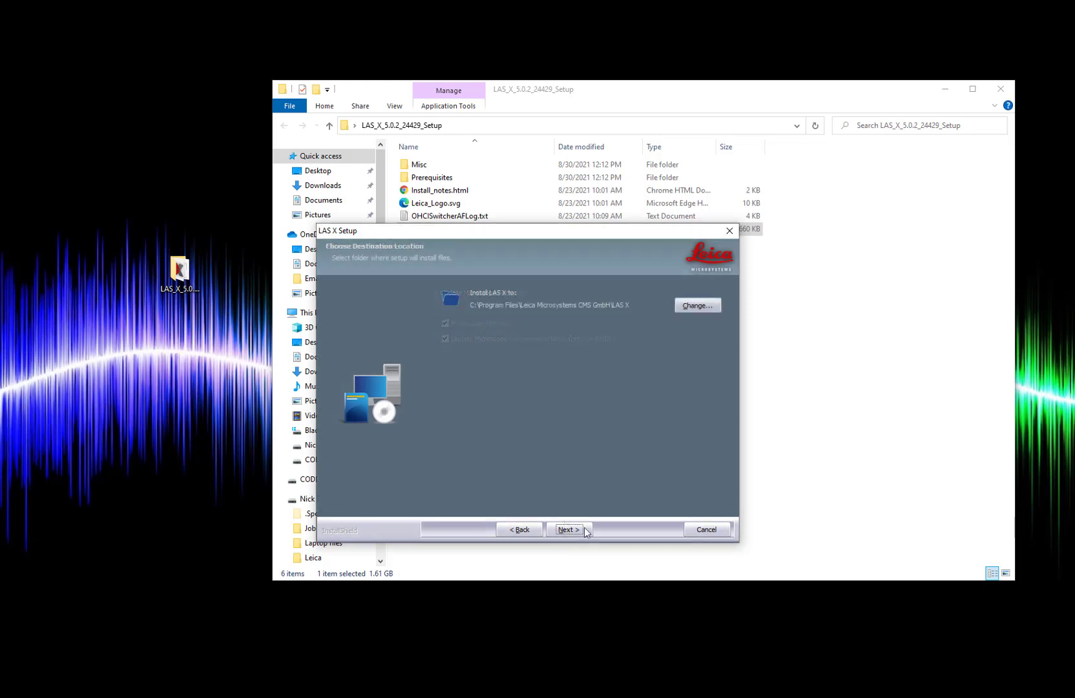
Step: Install LAS X to C:\Program Files\Leica Microsystems CMS GmbH\LAS X
click(584, 529)
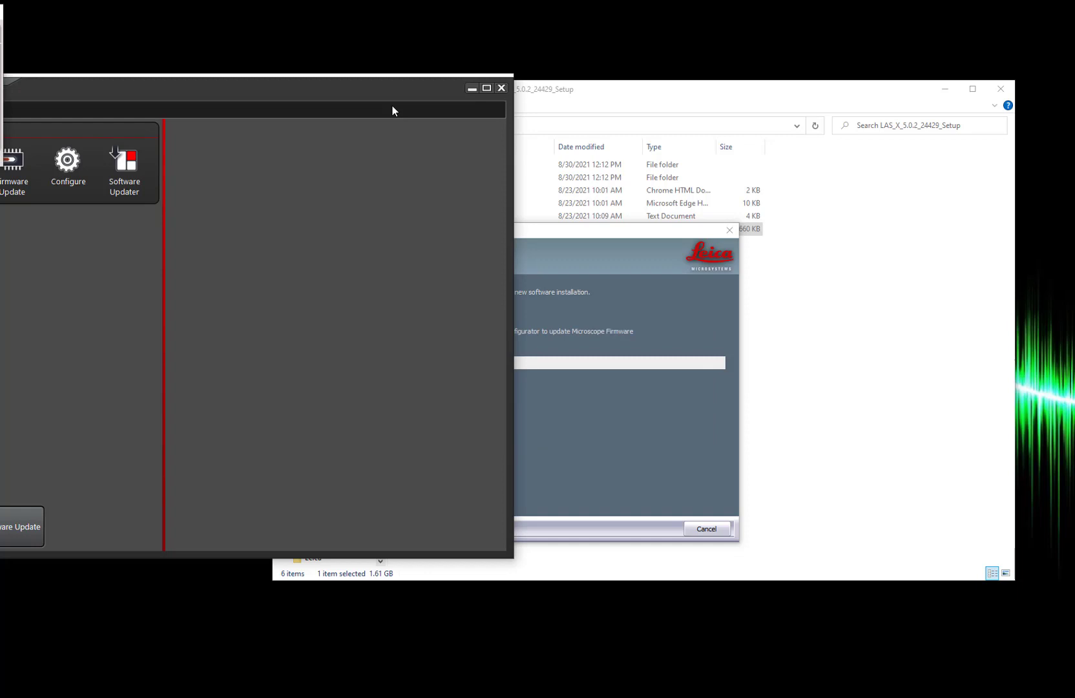
Step: Bring the configurator fully into view, check the DVM6 configuration, and close it
drag(369, 86, 532, 102)
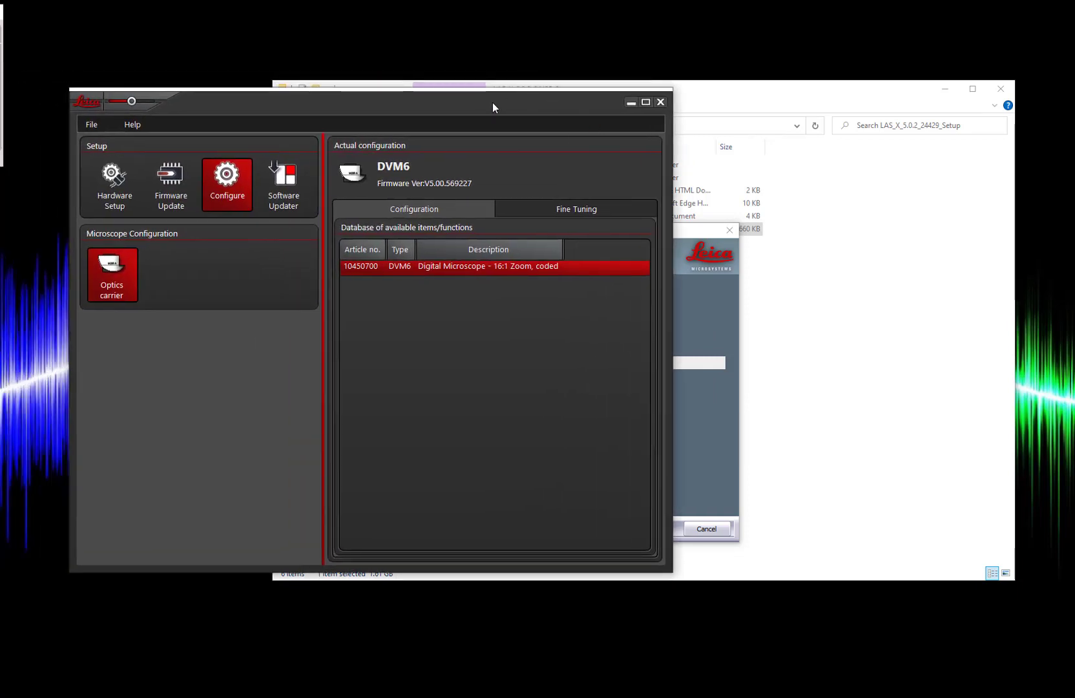
click(660, 102)
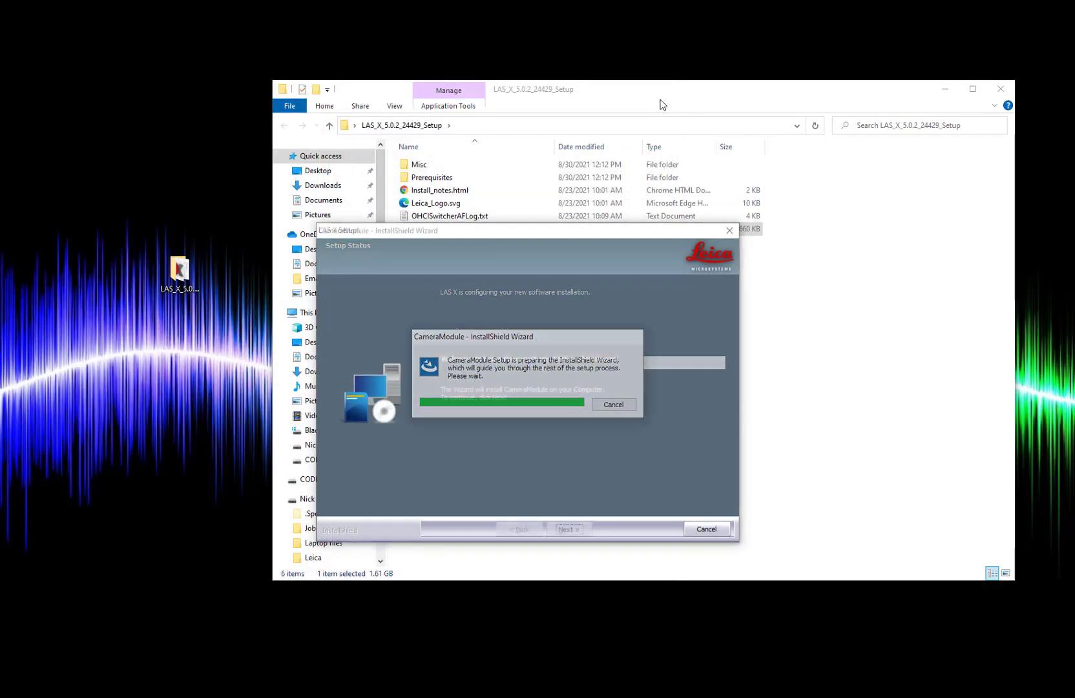
Step: Keep the default CameraModule location and add the Leica MC, IC, ICC, DMC drivers
click(569, 529)
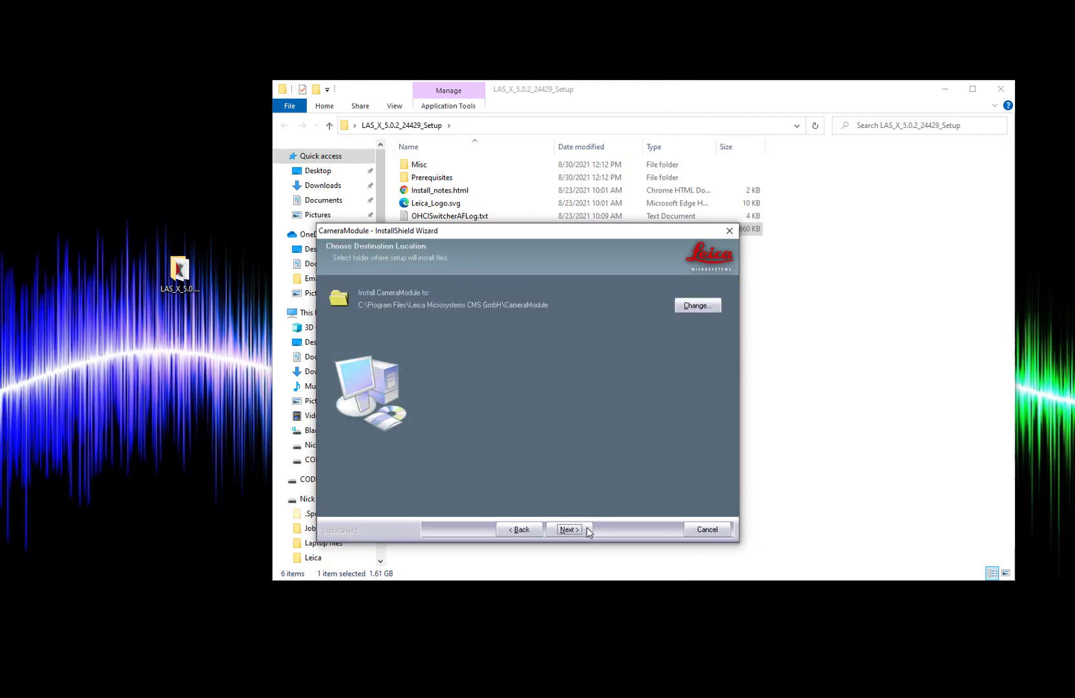
click(587, 530)
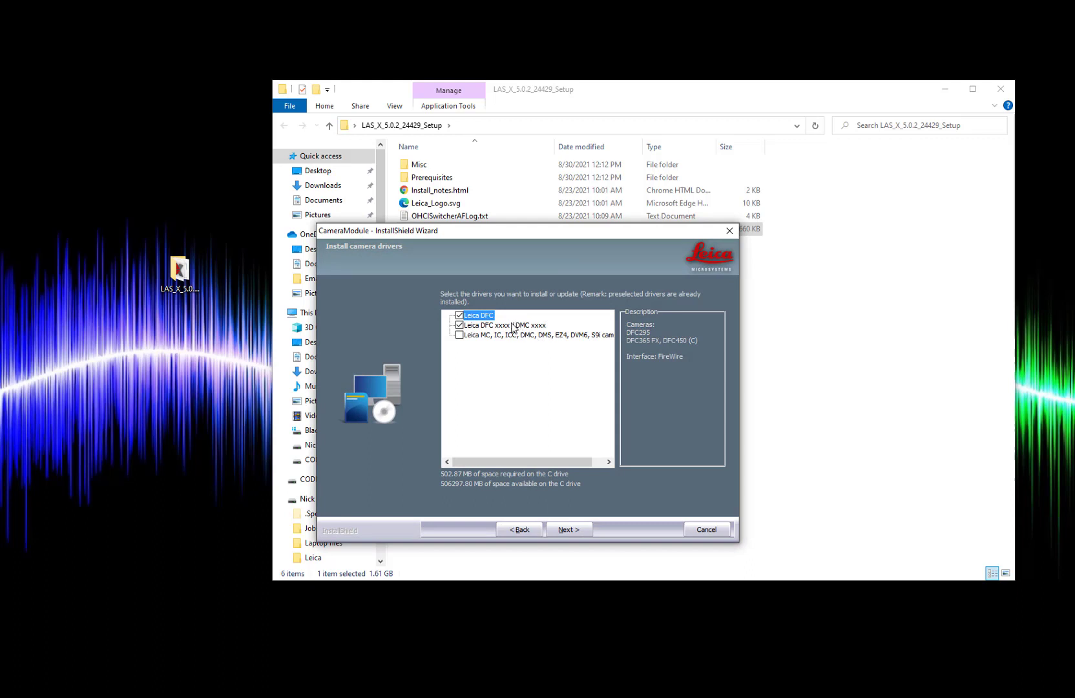
click(513, 325)
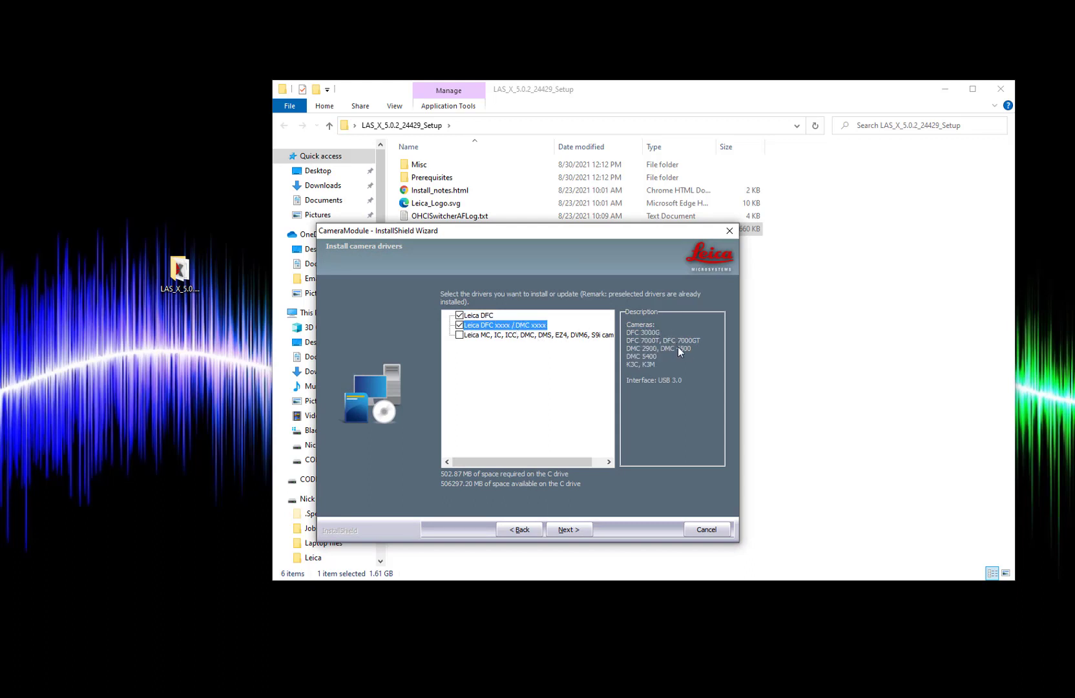
click(528, 335)
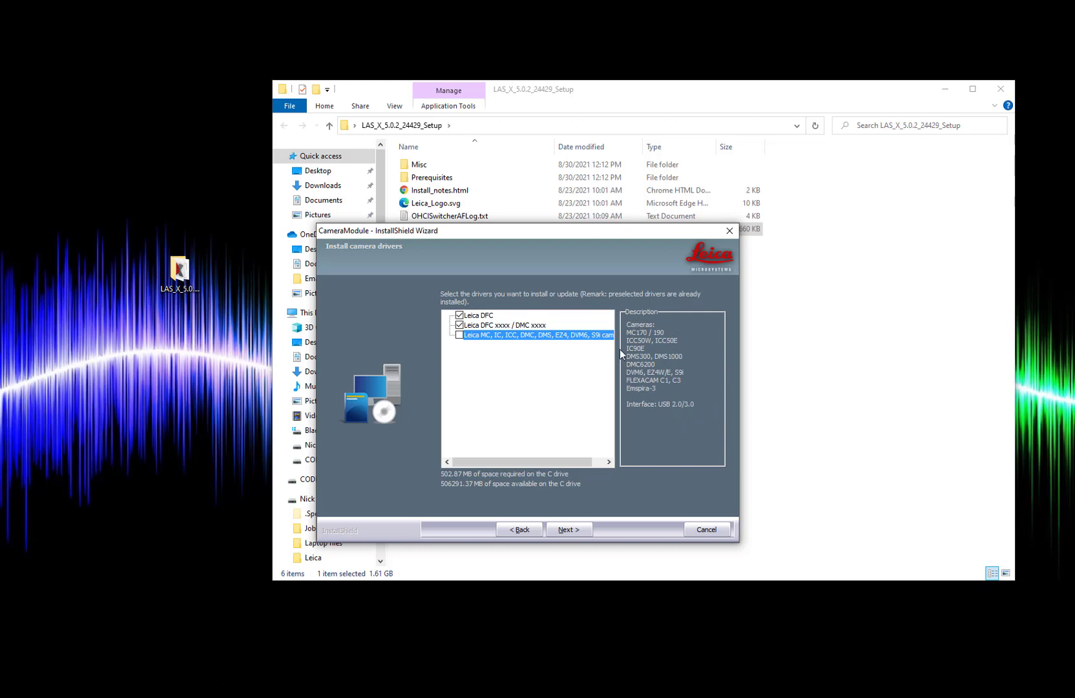
click(459, 334)
Step: Install the selected camera drivers, confirm the DFC camera connection, and finish
click(580, 531)
click(580, 530)
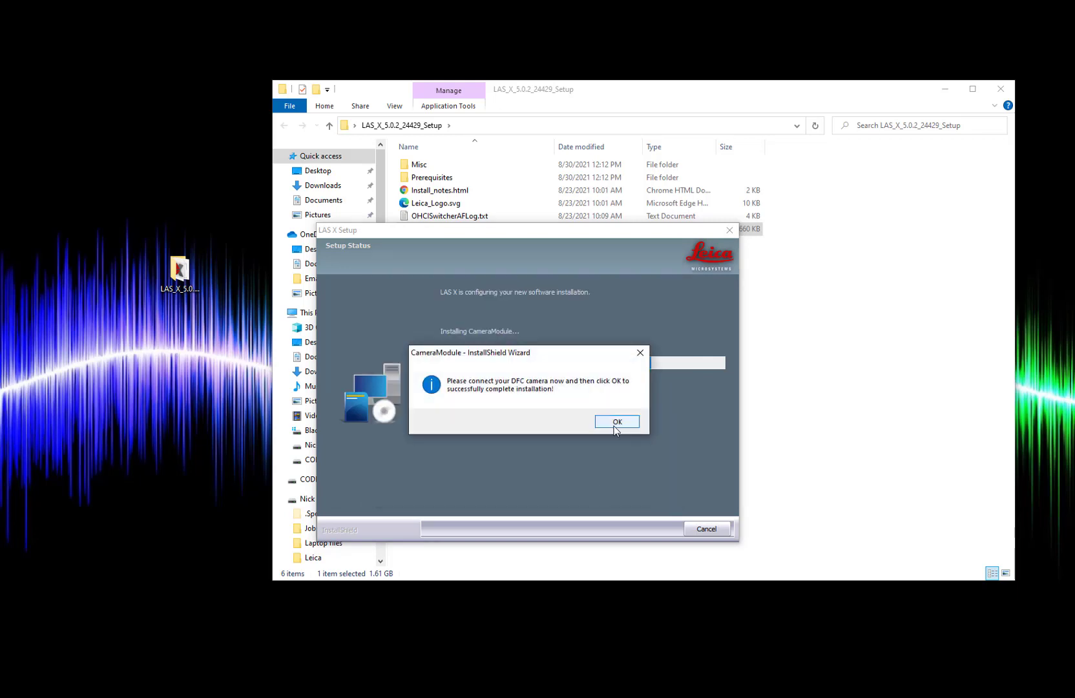
click(616, 423)
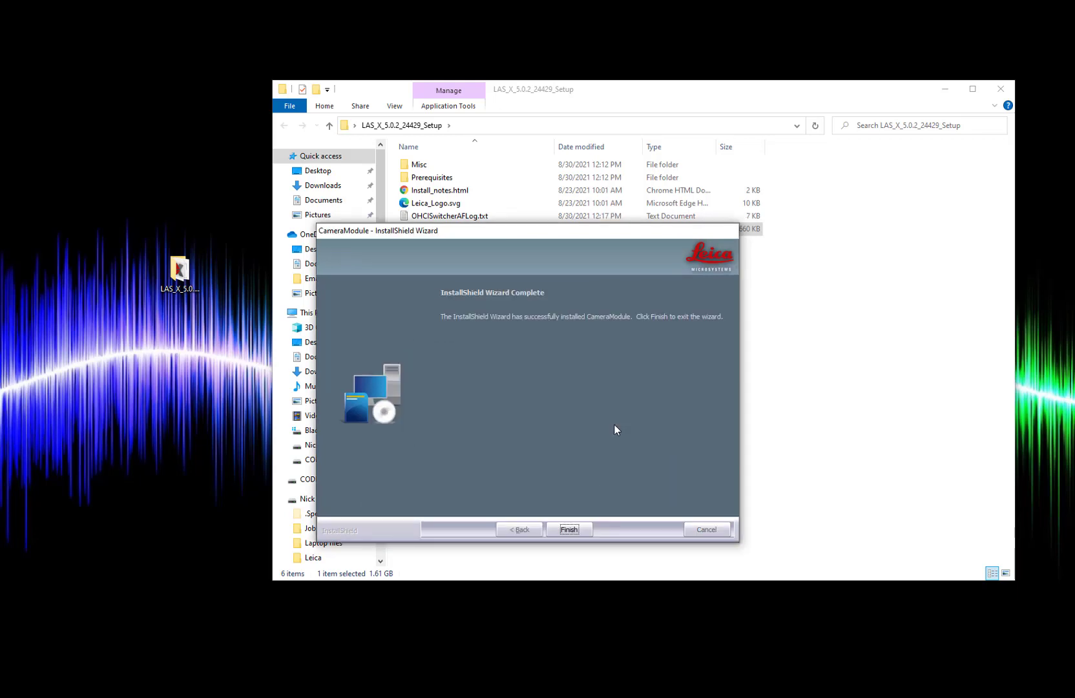
click(569, 529)
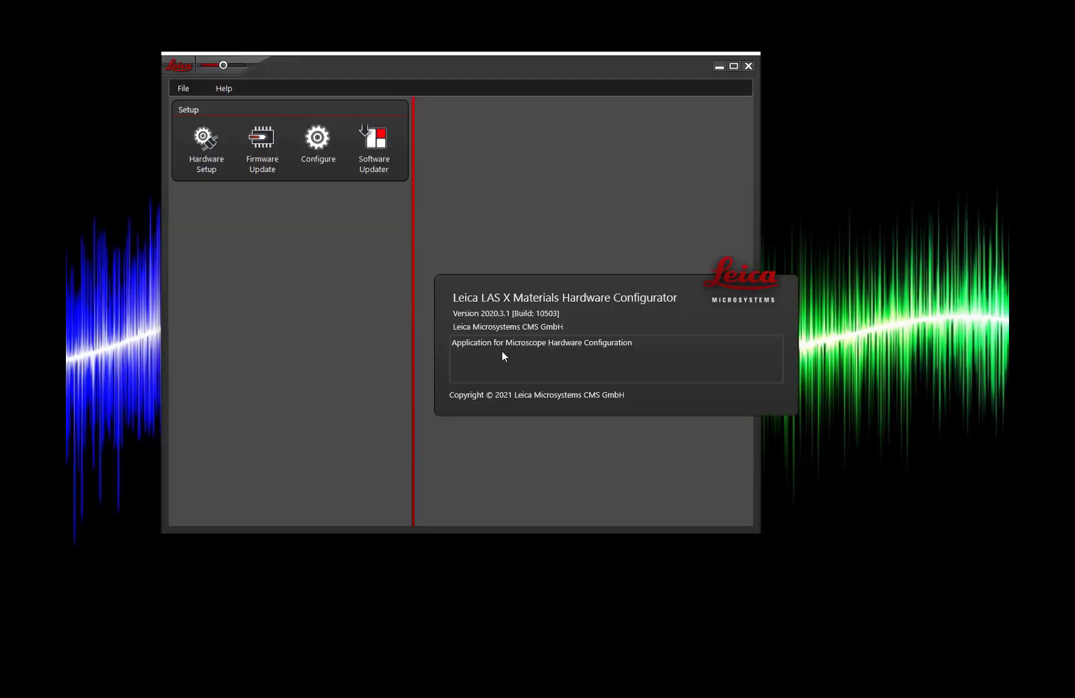
Step: Open Hardware Setup to show the Leica DVM6 selected on the DEMO port
click(212, 140)
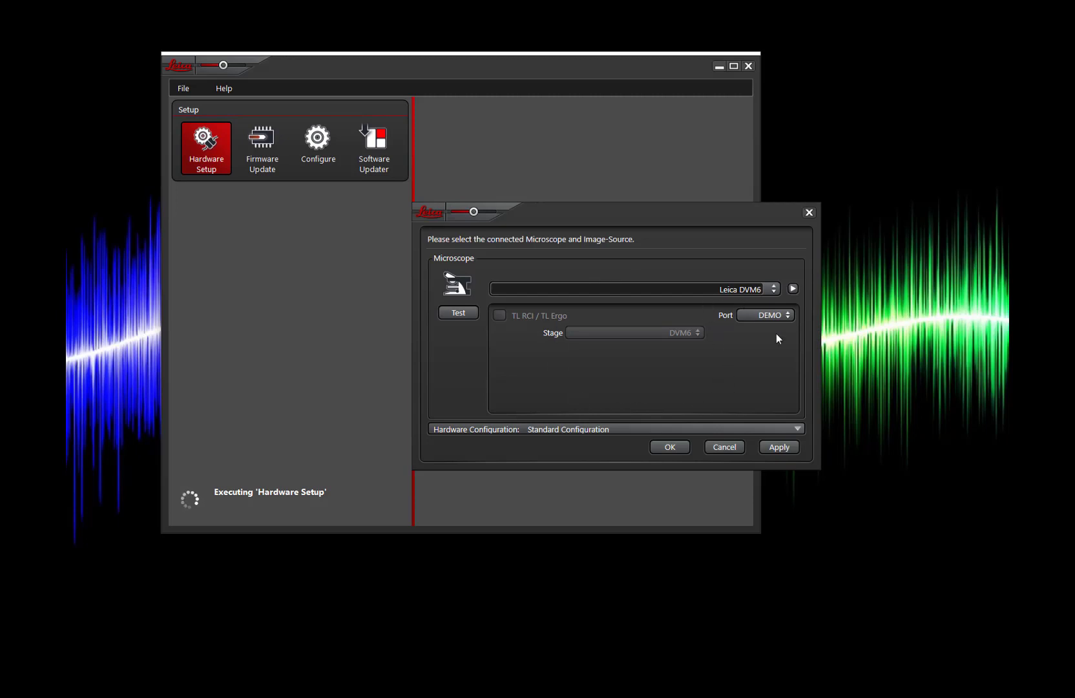
Step: Apply the Leica DVM6 standard configuration in Hardware Setup
click(672, 447)
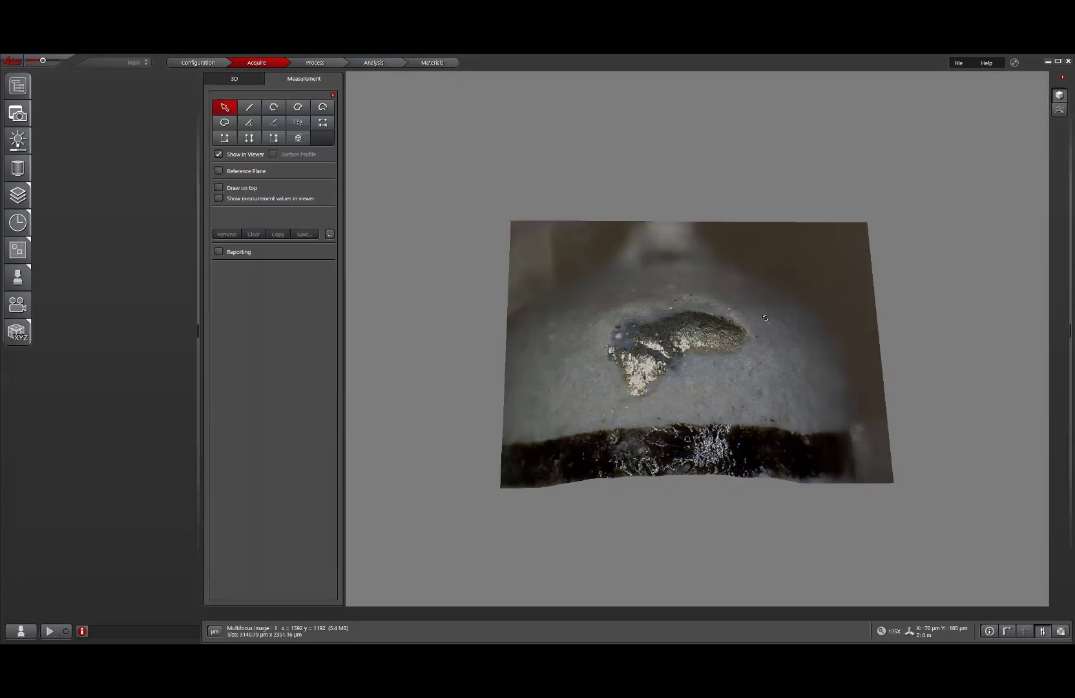
drag(741, 283, 744, 325)
drag(788, 373, 773, 367)
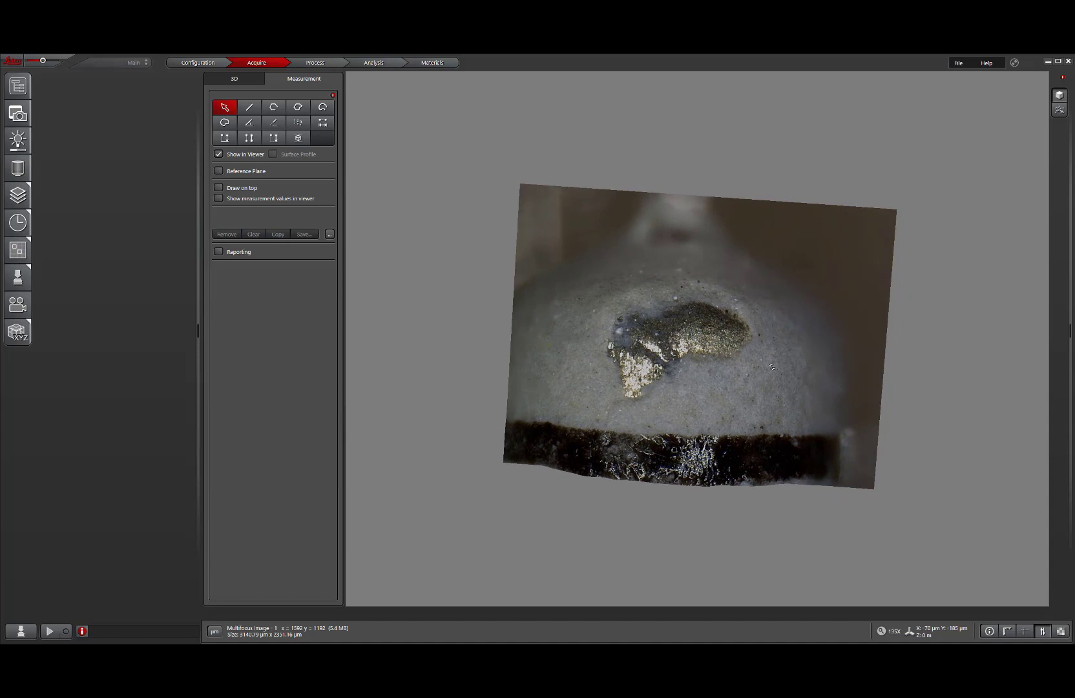
click(55, 635)
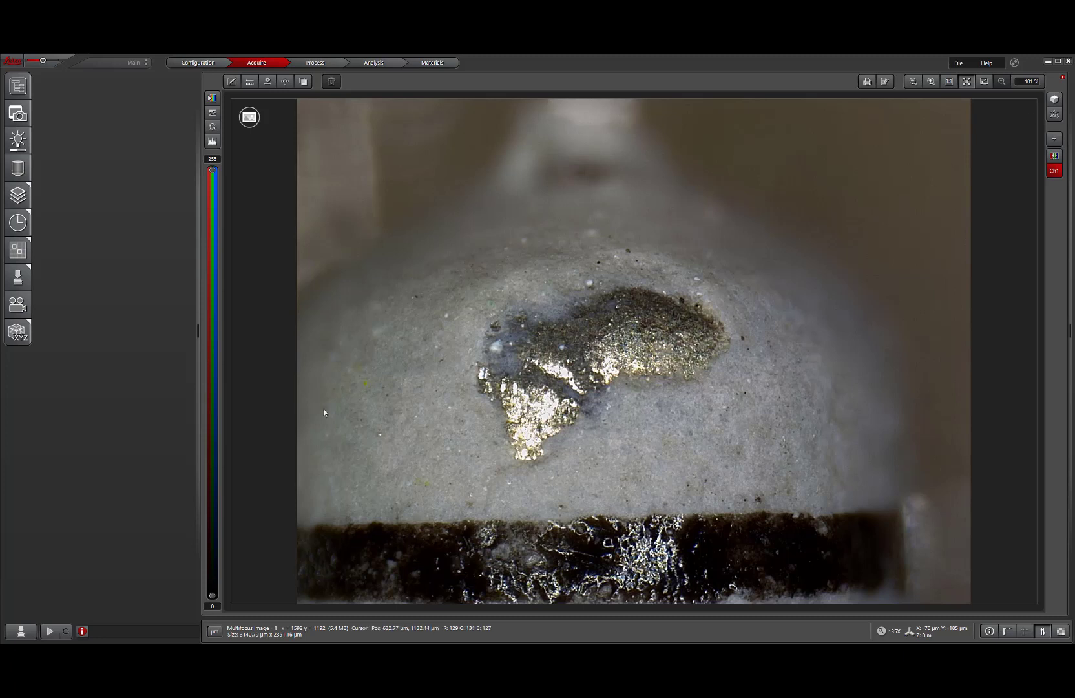
Step: Freeze the live fly image and draw rectangle ROI 01 in the dark area above the fly
click(50, 631)
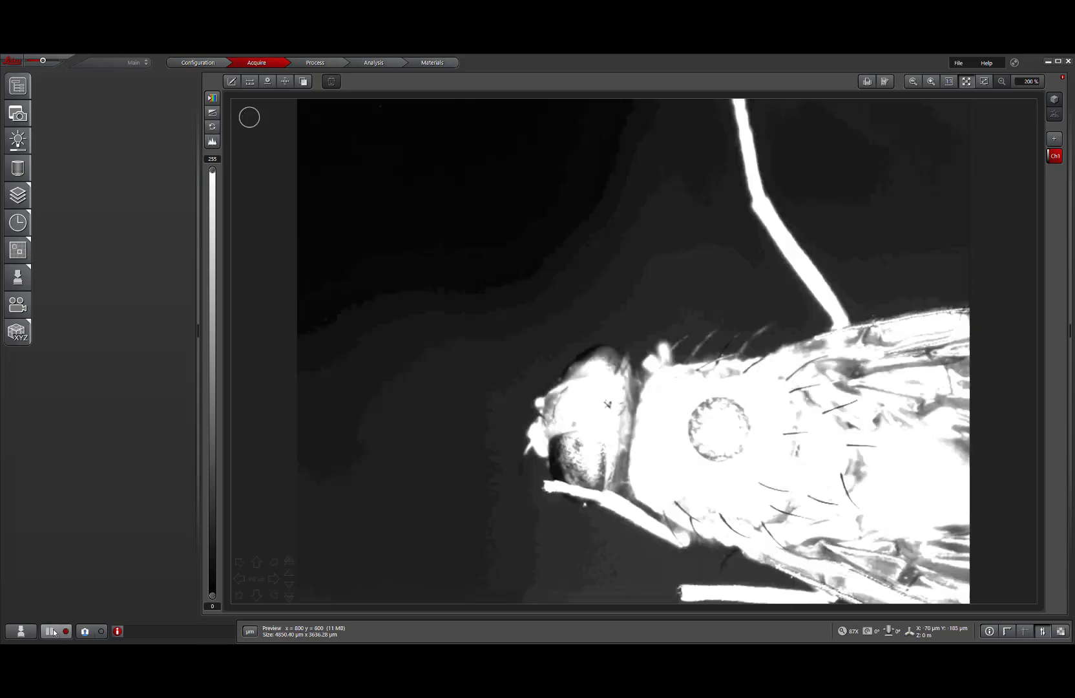
click(50, 631)
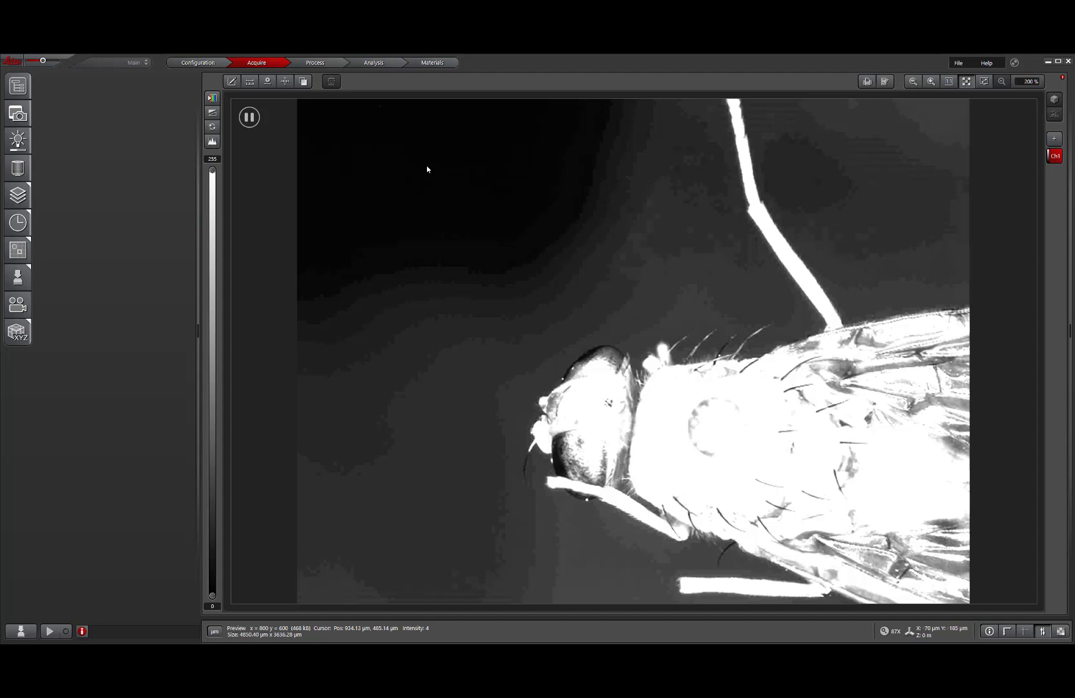
drag(386, 168, 457, 223)
right_click(457, 223)
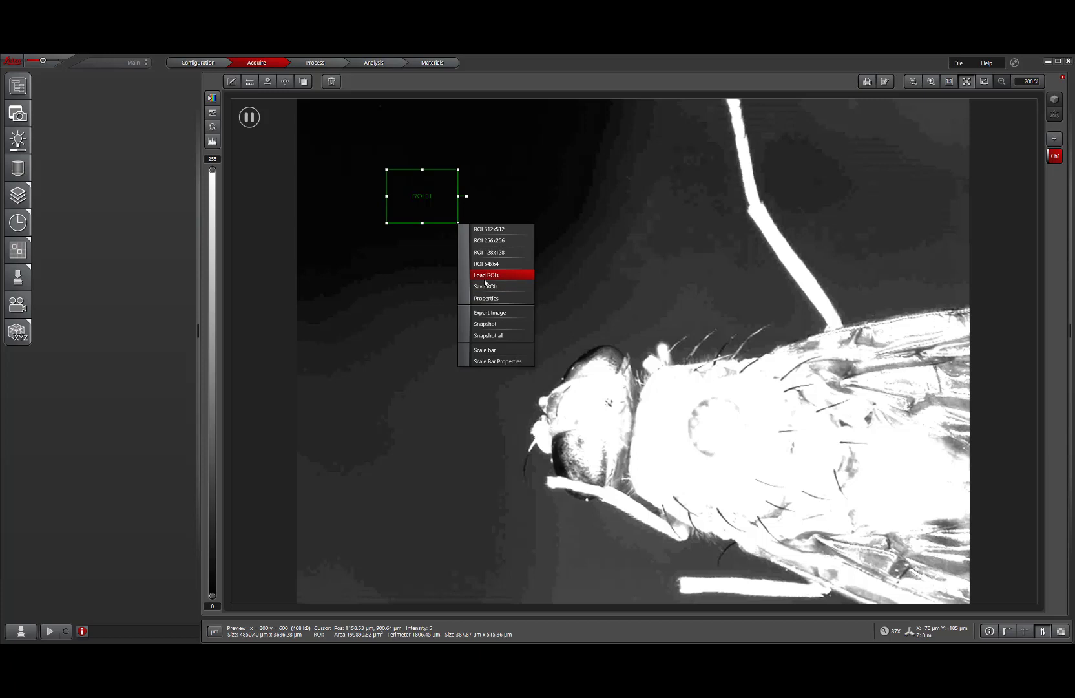
click(448, 169)
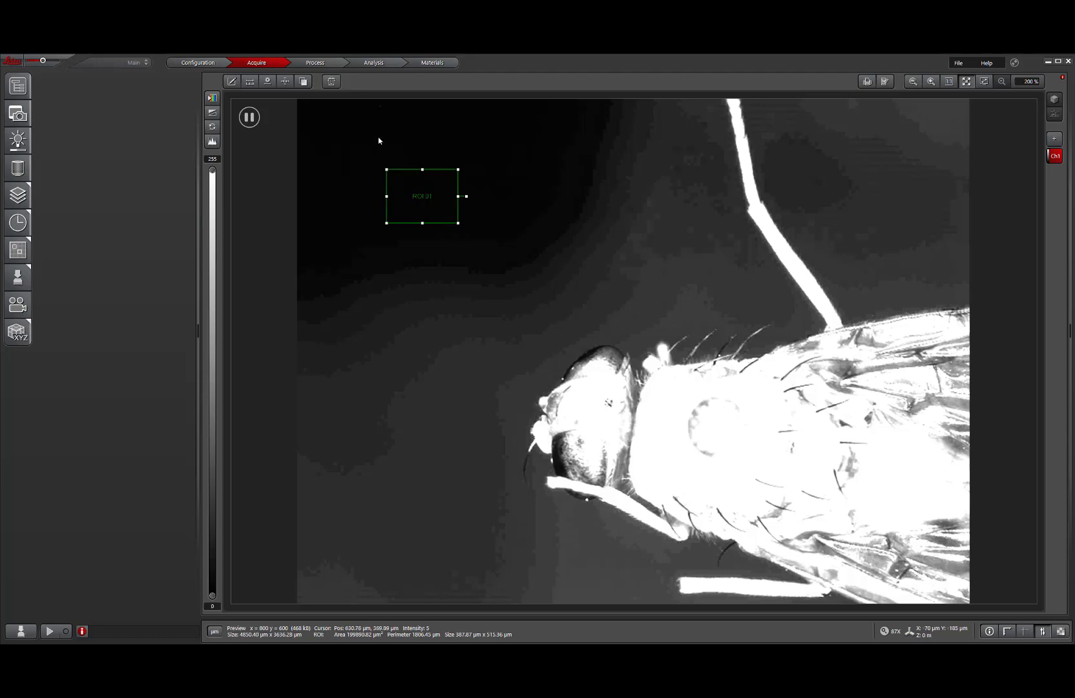
Step: Delete ROI01, add a second and third linked image pane, then close both back to one fly preview
click(331, 81)
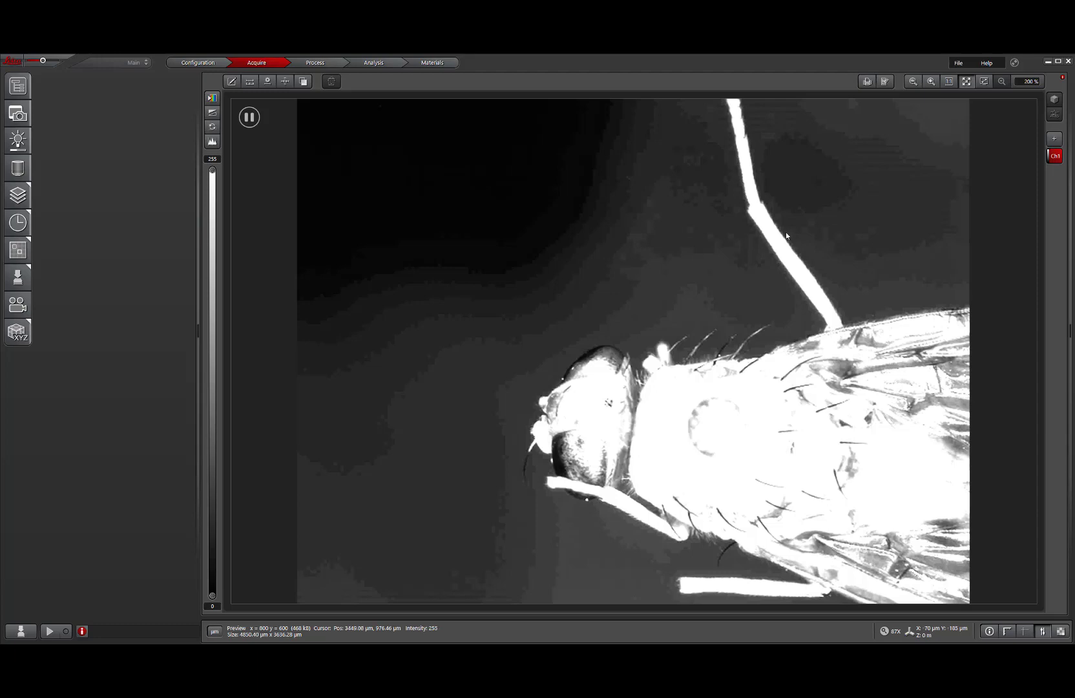
click(1057, 140)
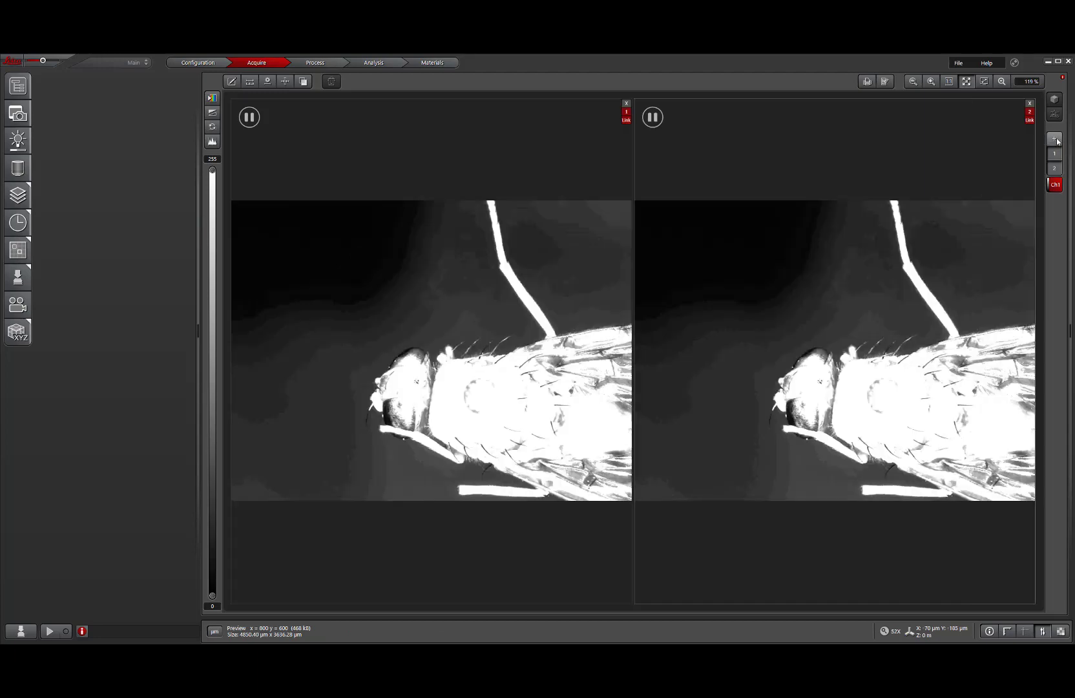
click(1058, 140)
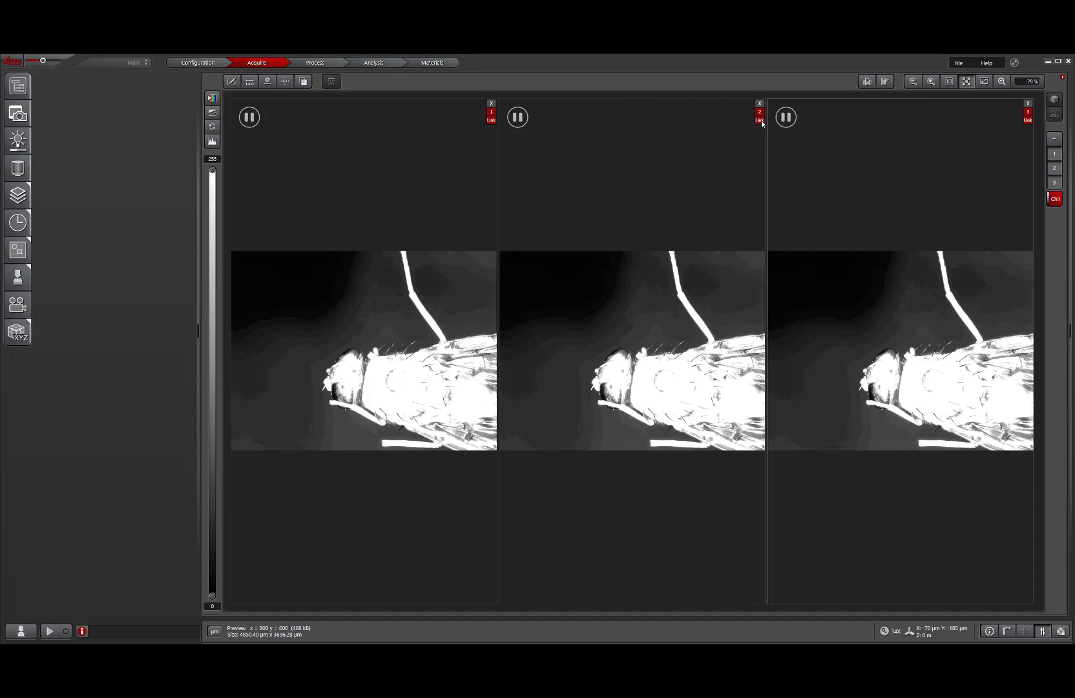
click(492, 104)
click(626, 103)
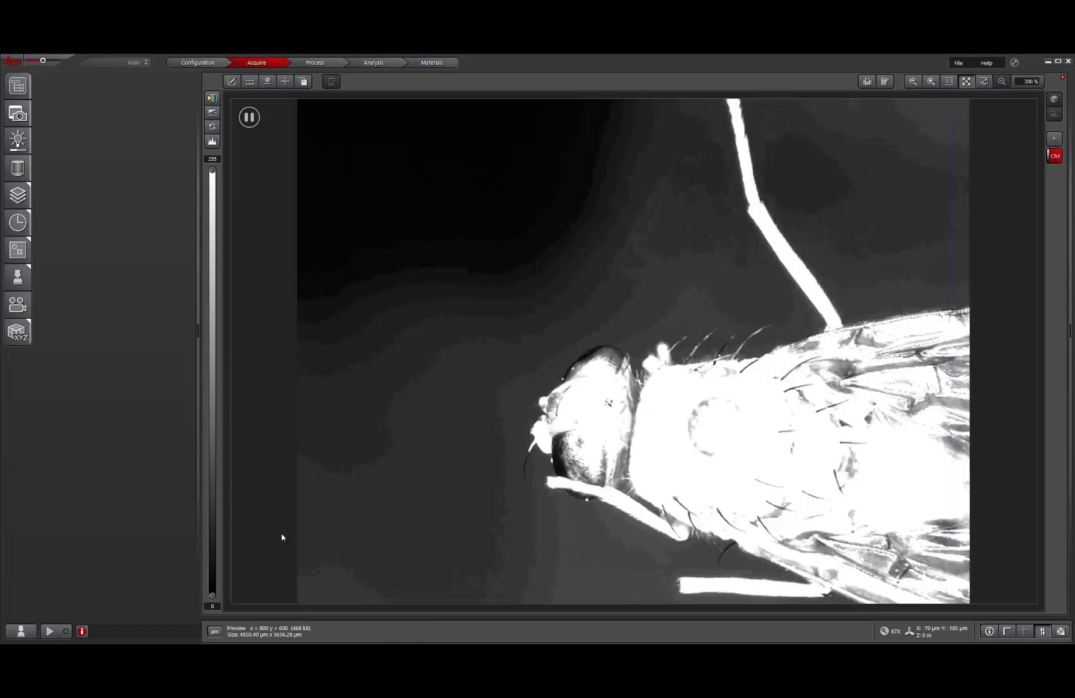